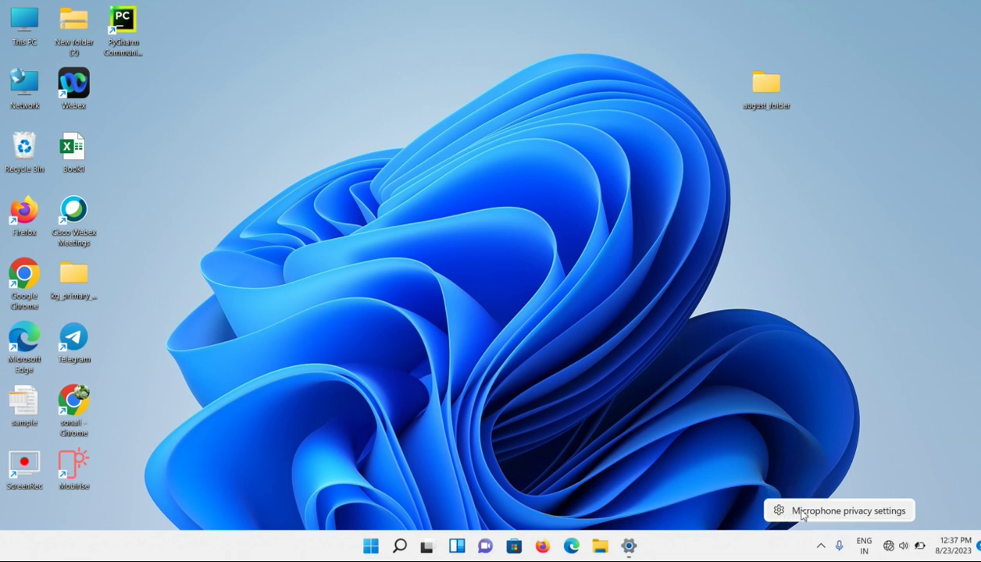
Open the microphone privacy settings and review which apps have microphone access
left_click(801, 513)
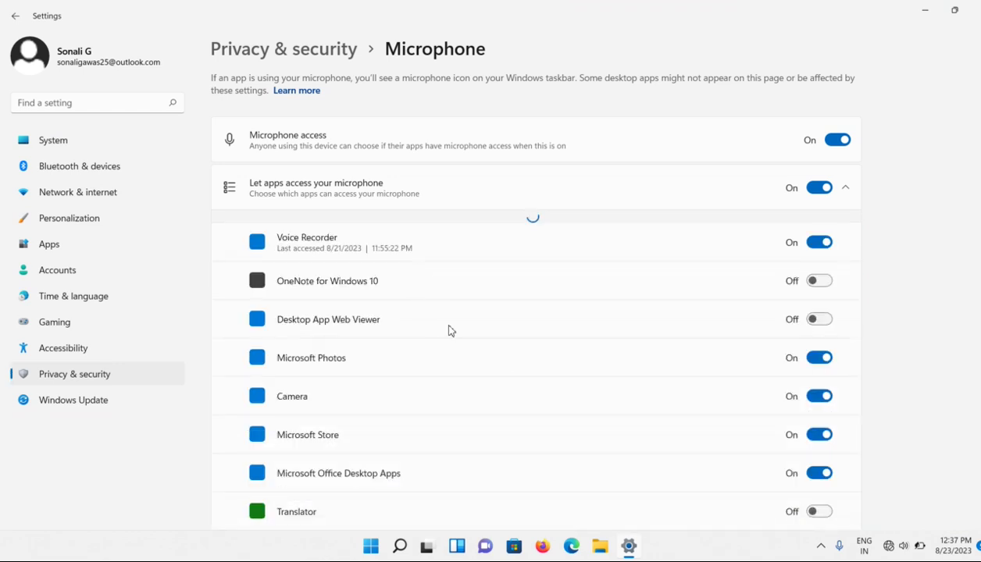
scroll(658, 311, "down", 10)
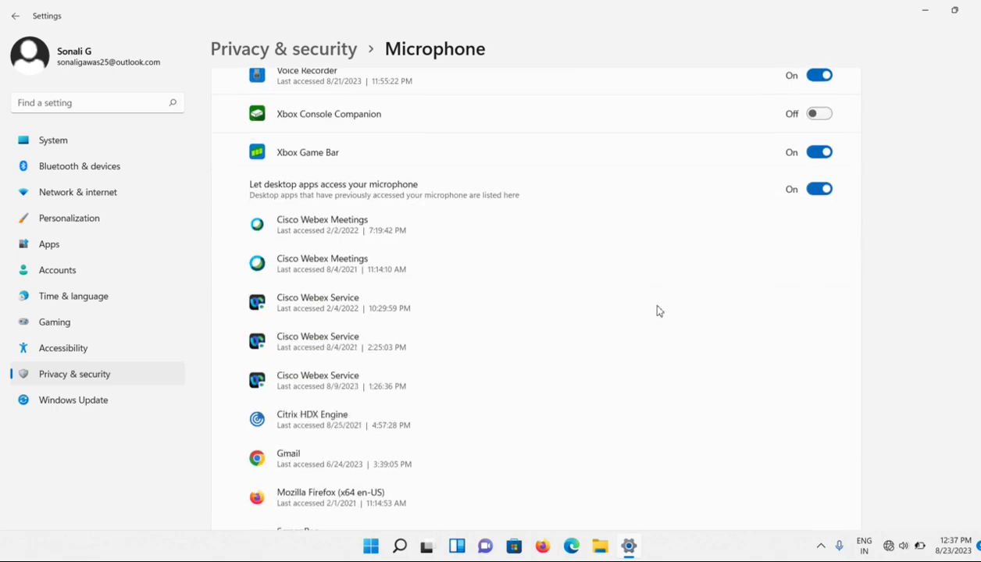
scroll(659, 310, "up", 5)
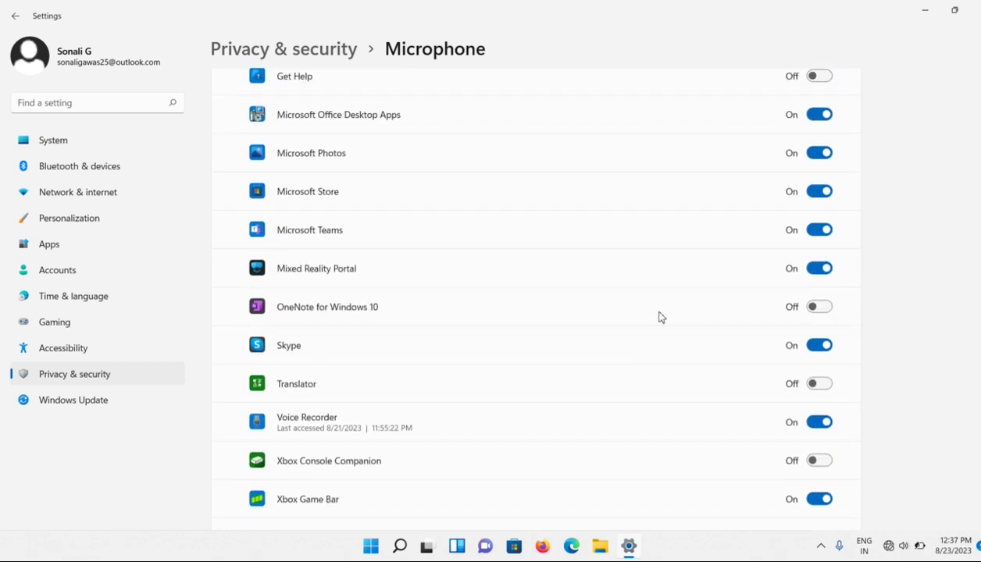
scroll(658, 316, "up", 1)
scroll(658, 316, "up", 1)
scroll(658, 317, "up", 3)
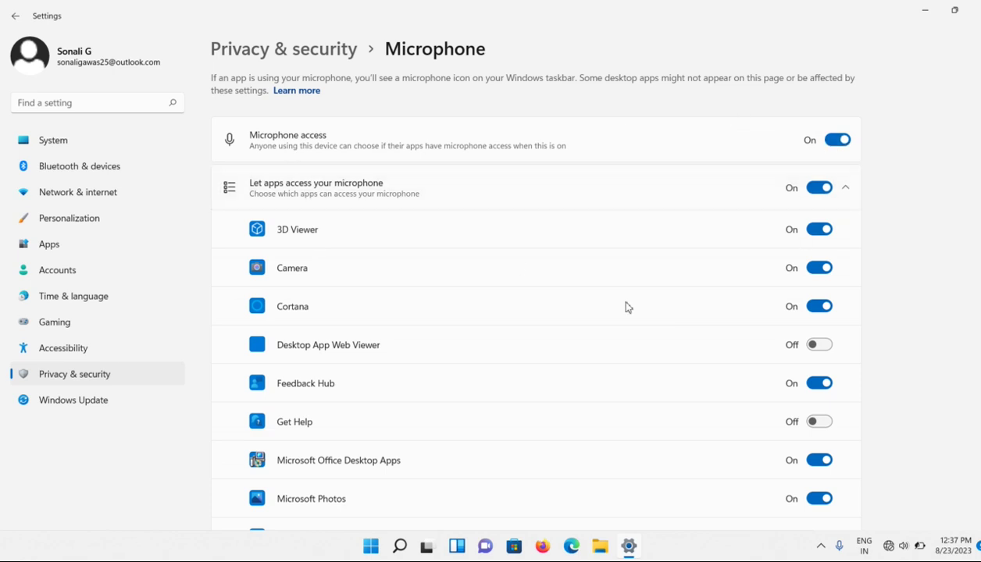
scroll(624, 307, "down", 3)
scroll(602, 317, "down", 2)
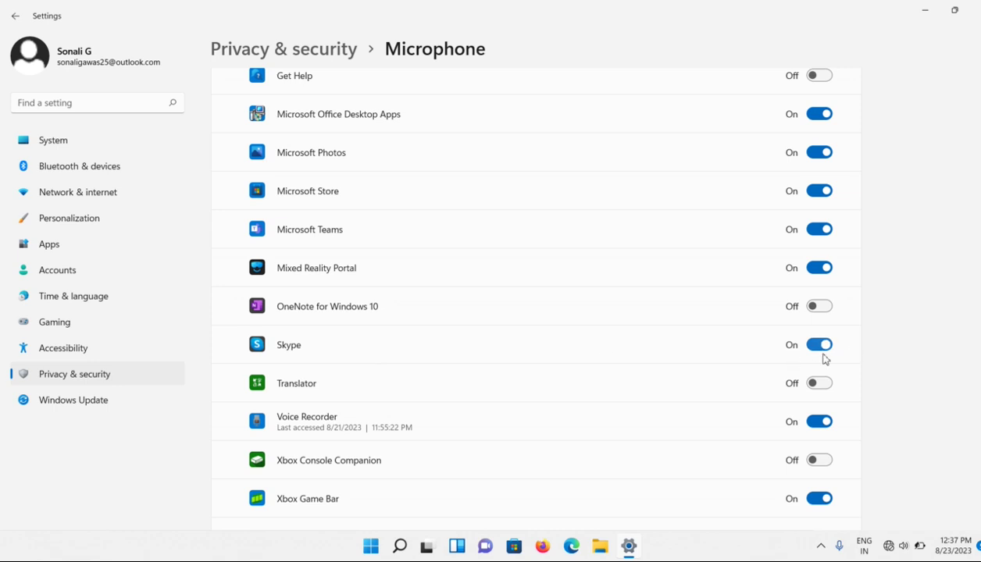
Toggle Skype's microphone access off and back on, then review the app list
left_click(818, 352)
left_click(817, 352)
scroll(816, 238, "up", 5)
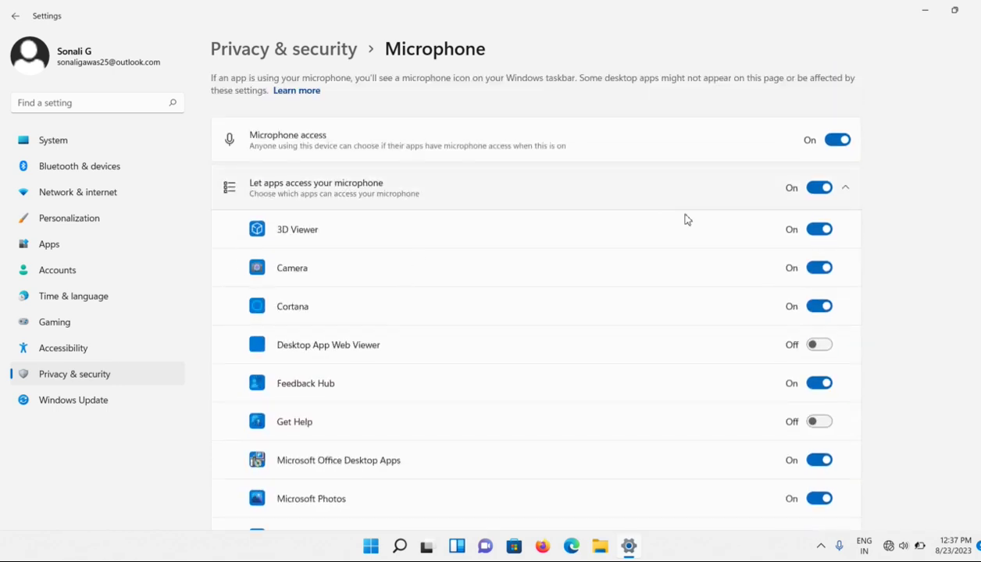
scroll(694, 305, "down", 3)
scroll(694, 305, "down", 4)
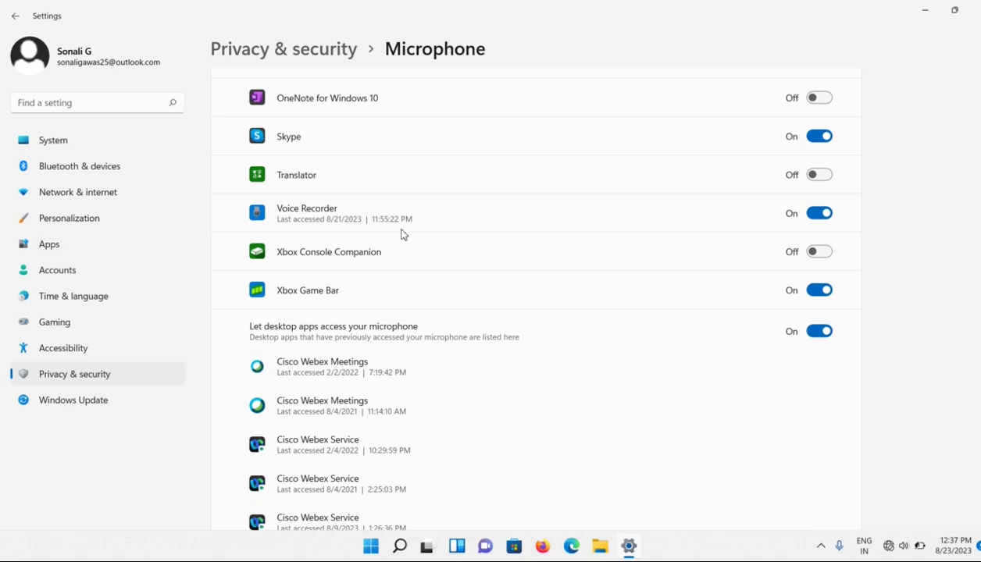
scroll(400, 232, "up", 3)
scroll(401, 232, "up", 3)
scroll(400, 232, "up", 1)
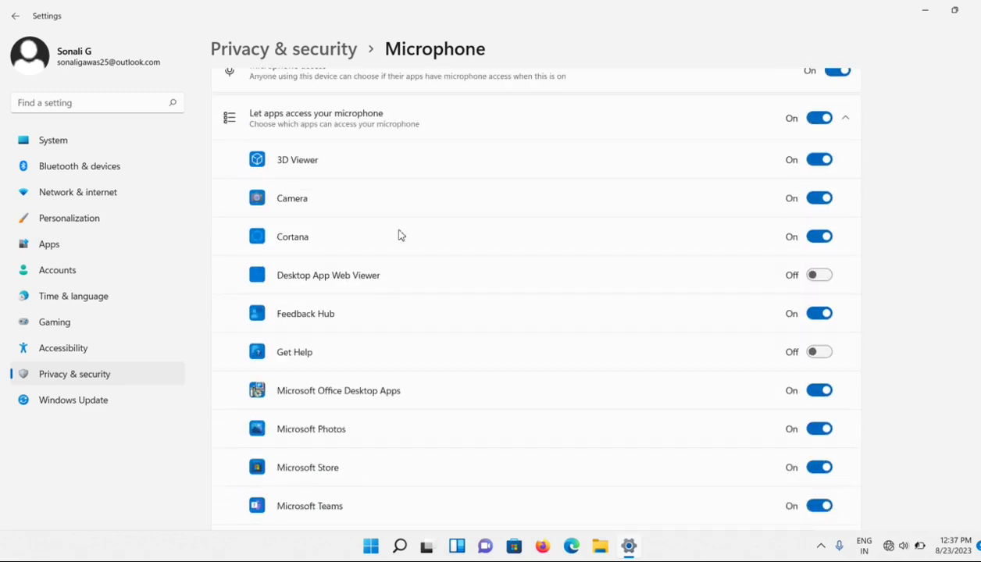
scroll(398, 233, "up", 1)
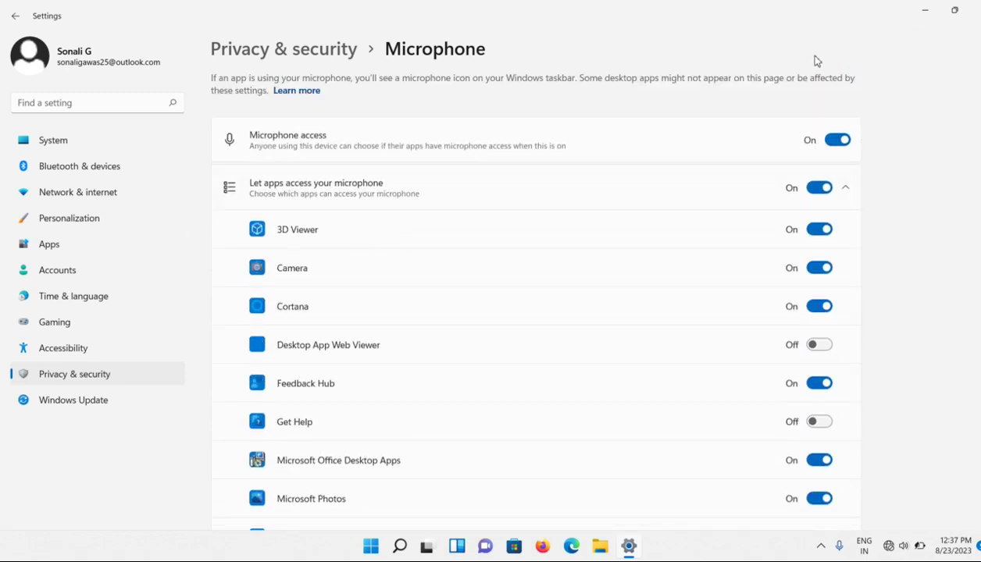
Relaunch Settings and open System > Sound to check the Realtek Microphone input
left_click(971, 11)
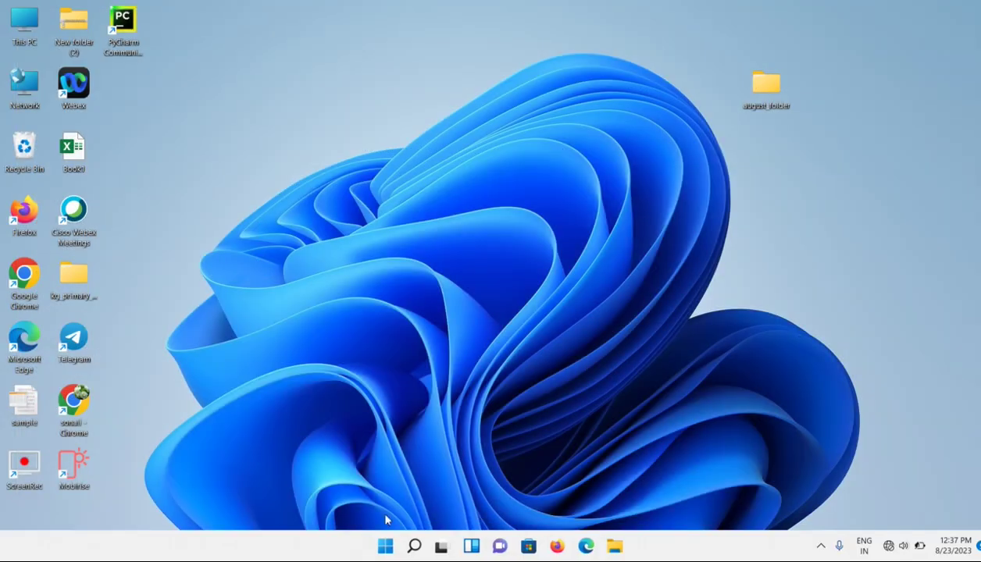
left_click(414, 545)
type("s")
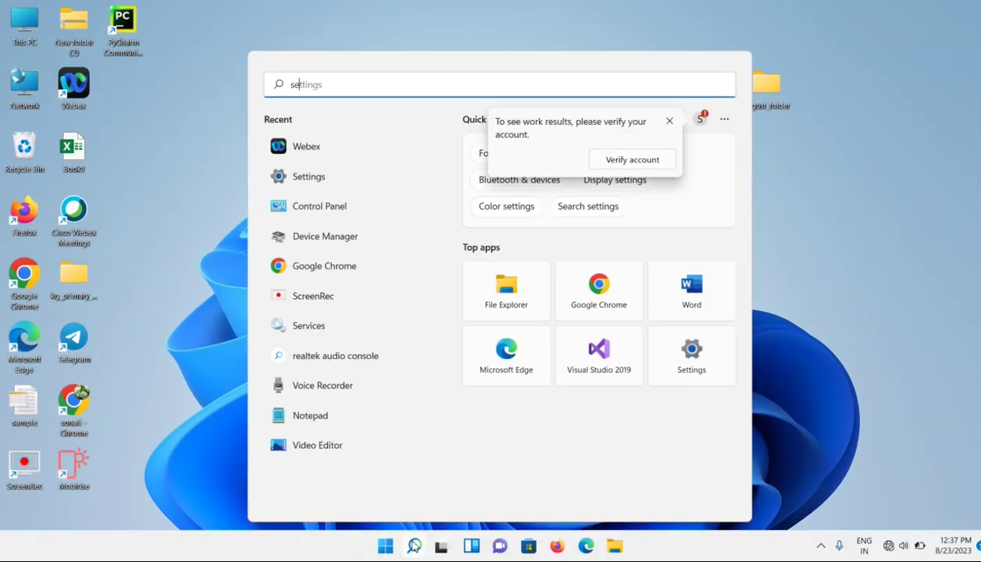
type("et")
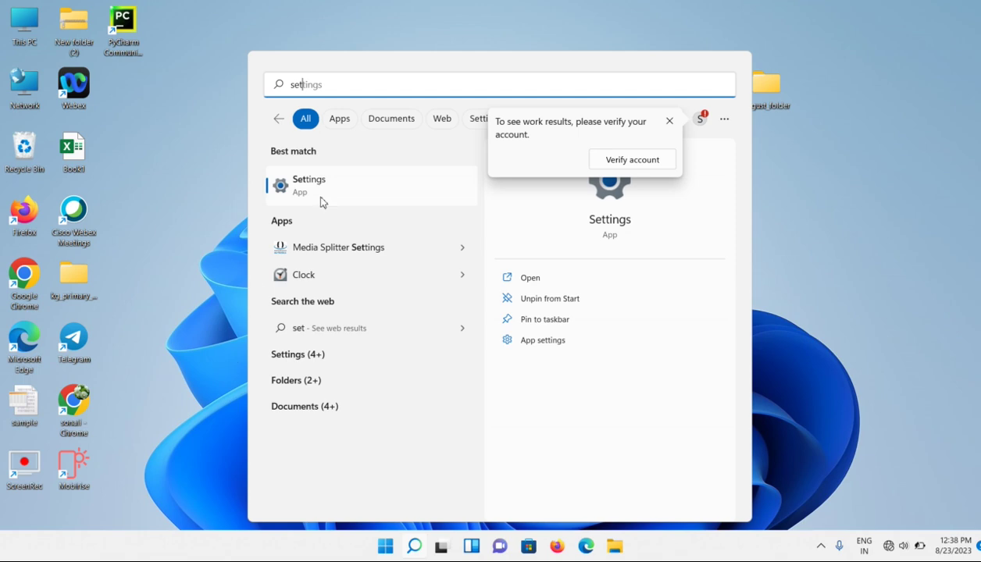
left_click(314, 193)
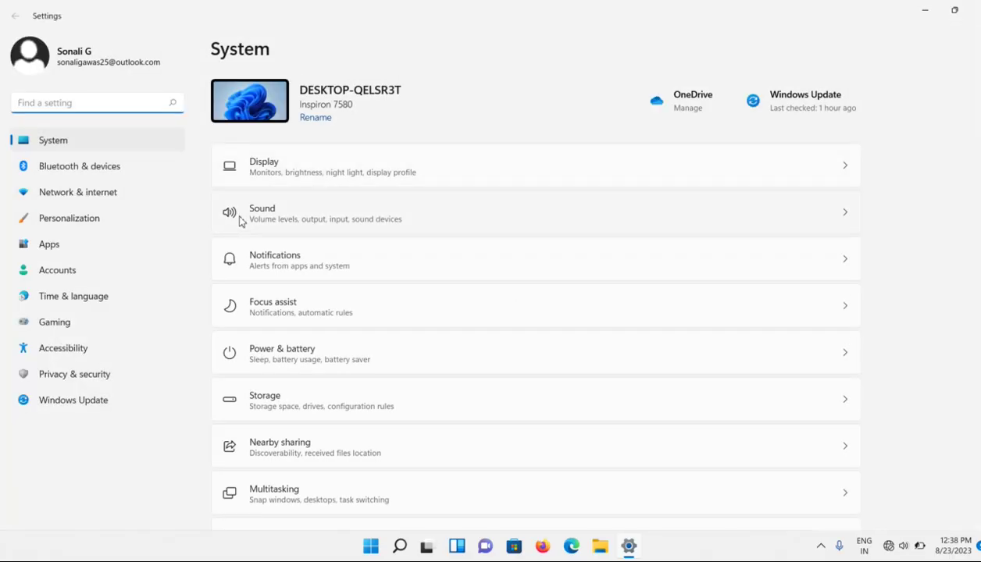
left_click(844, 218)
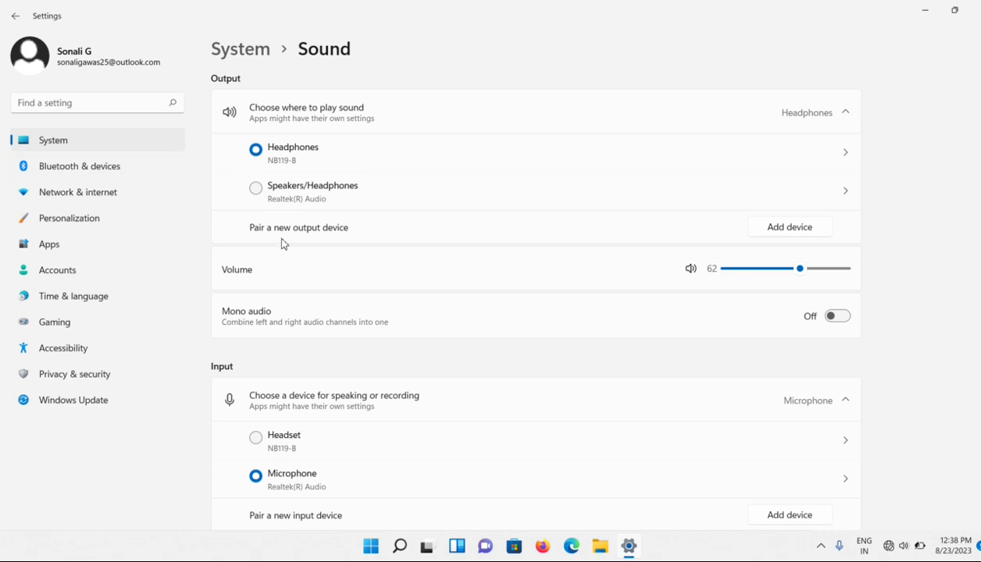
scroll(283, 244, "down", 3)
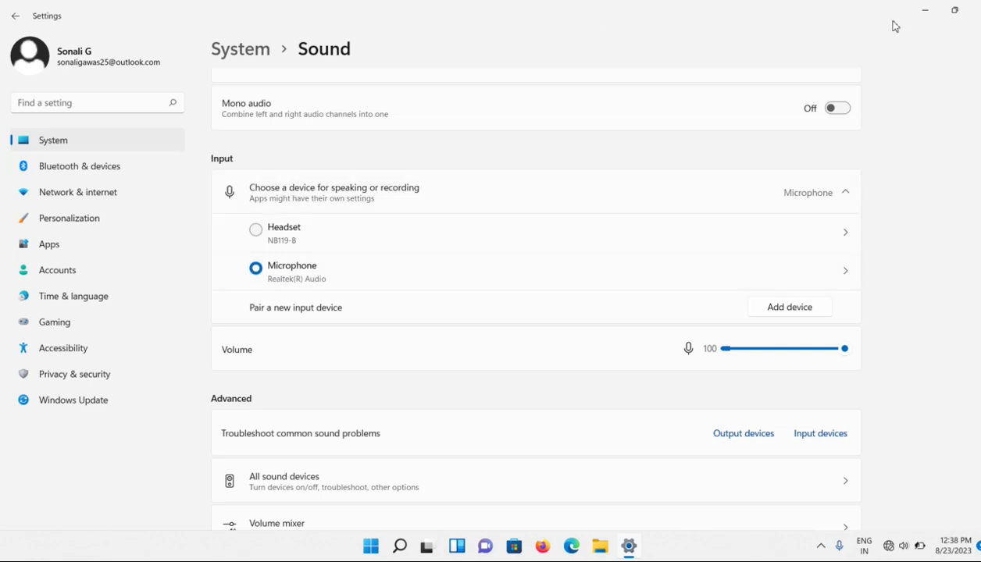
Close Settings and open Device Manager from search, maximized
left_click(976, 9)
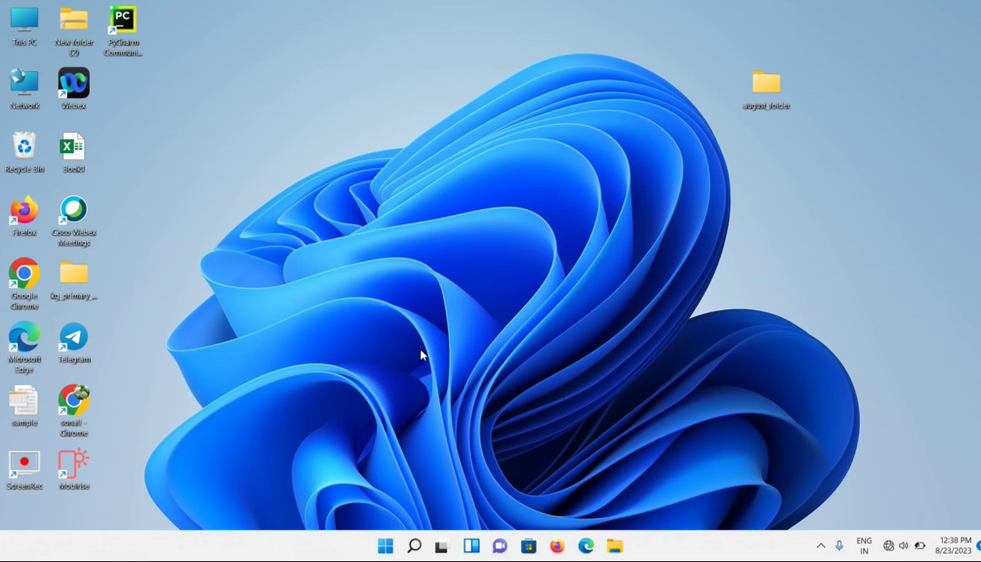
left_click(412, 545)
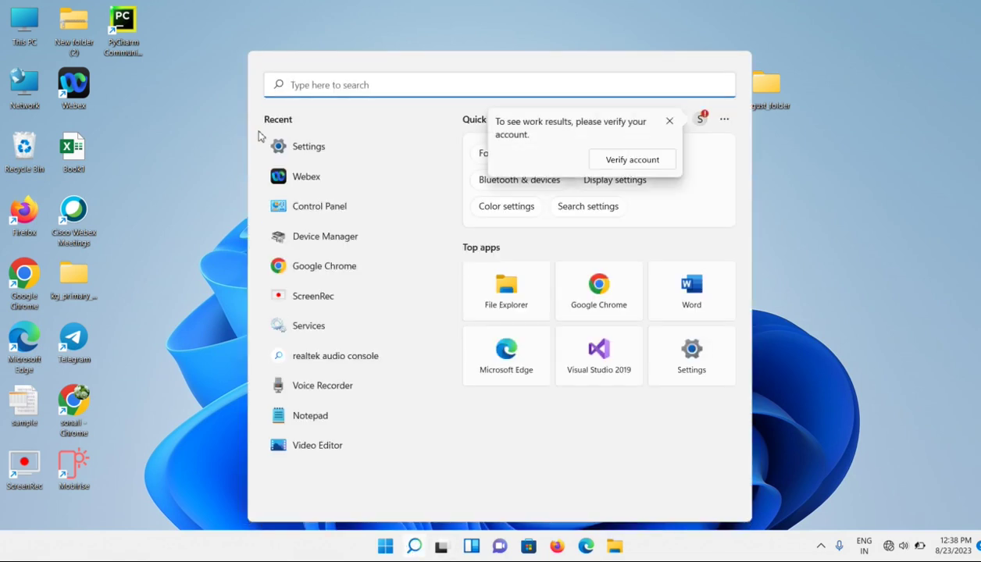
type("device")
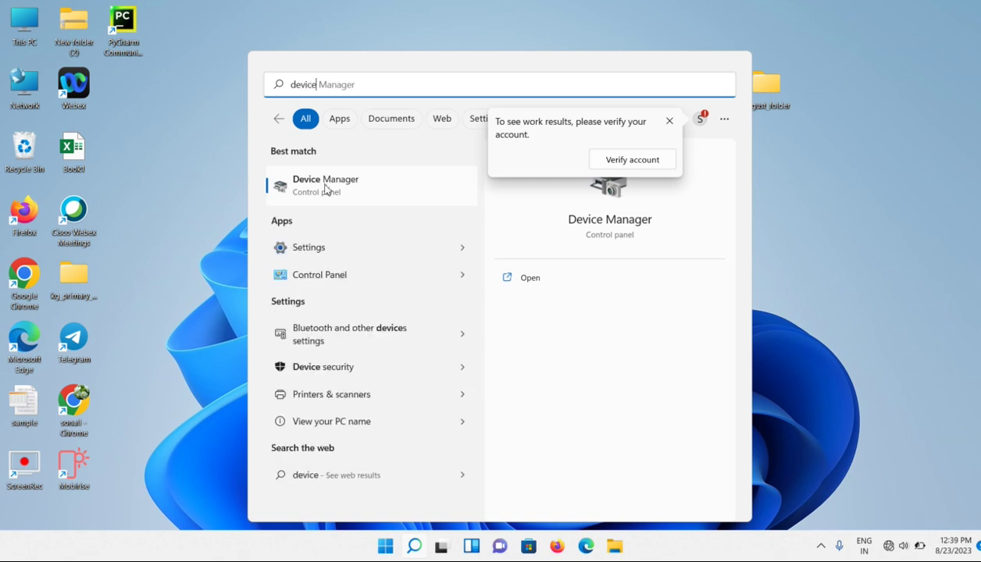
left_click(324, 190)
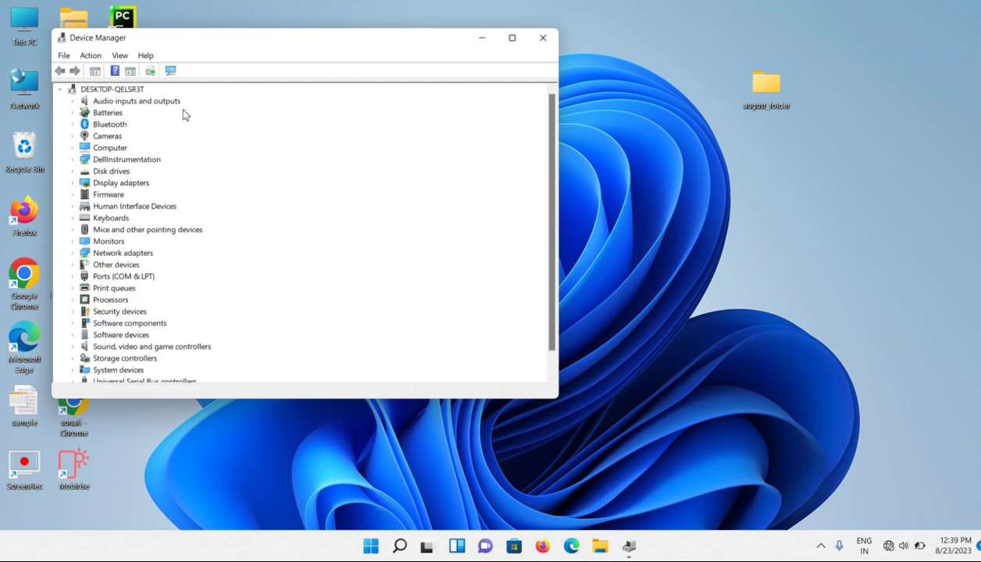
left_click(512, 38)
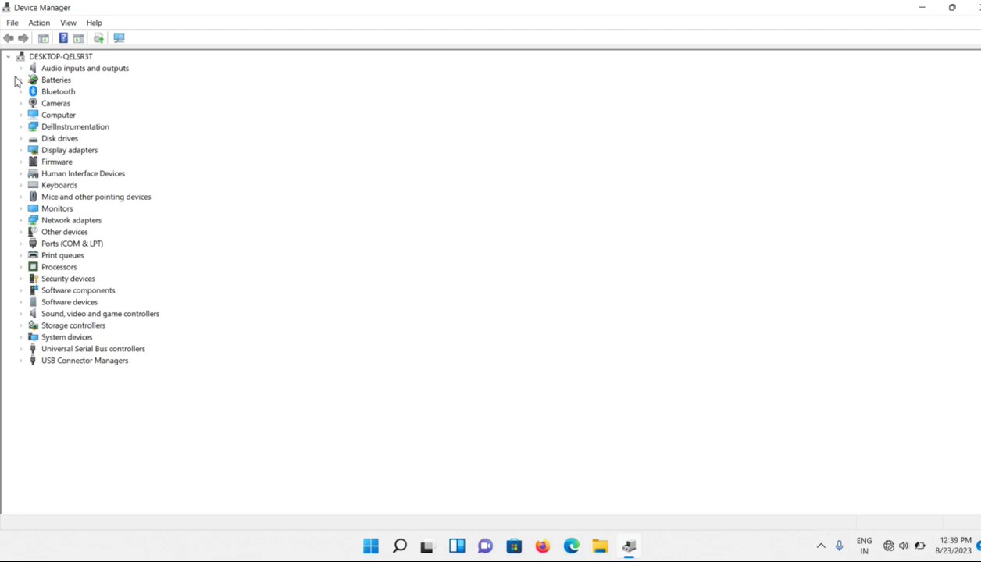
Auto-search drivers for Microphone (Realtek(R) Audio); confirm the best driver is already installed
left_click(20, 68)
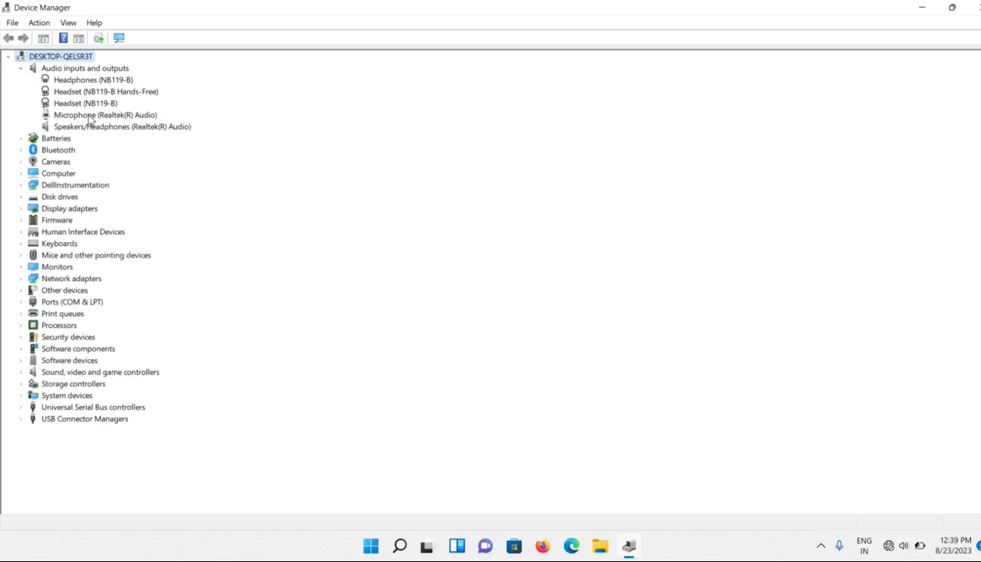
left_click(90, 117)
right_click(88, 117)
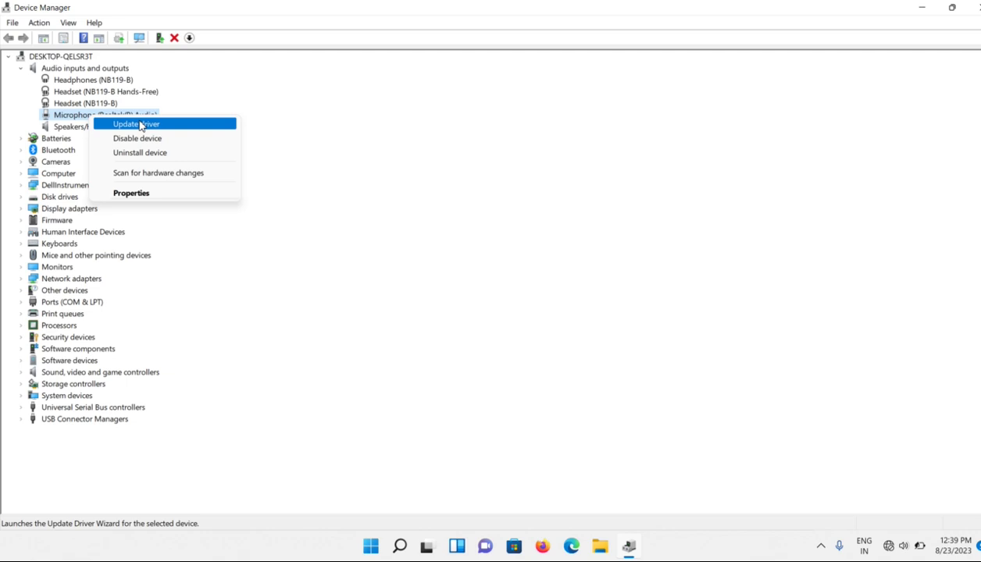
left_click(141, 125)
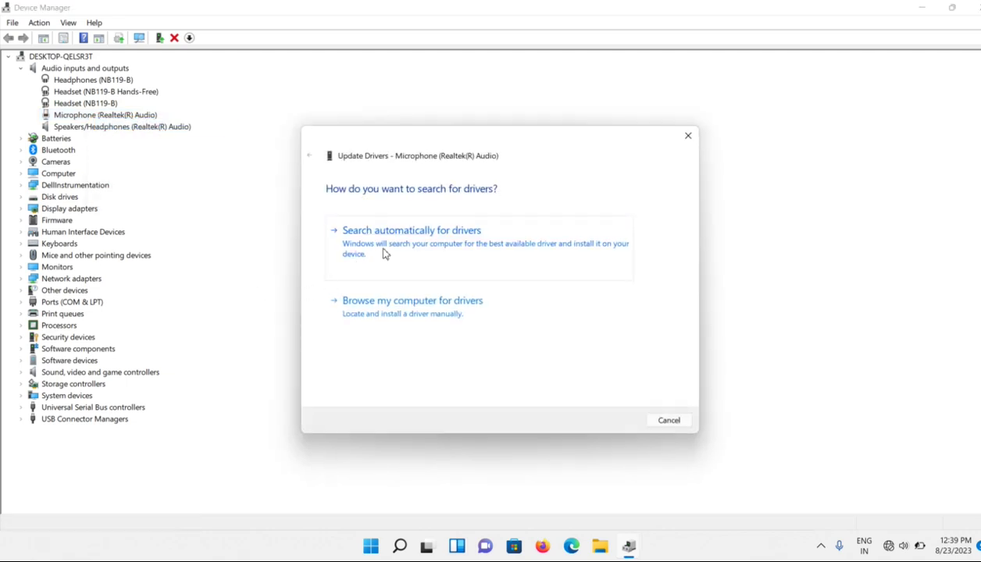
left_click(391, 248)
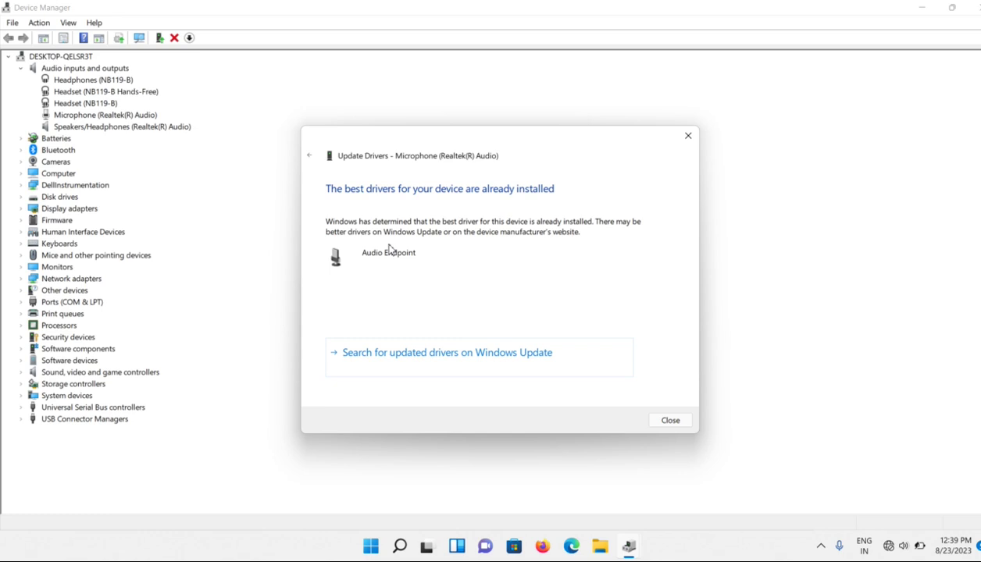
left_click(688, 138)
Close Device Manager, open Control Panel from search, and keep View by on Large icons
left_click(972, 8)
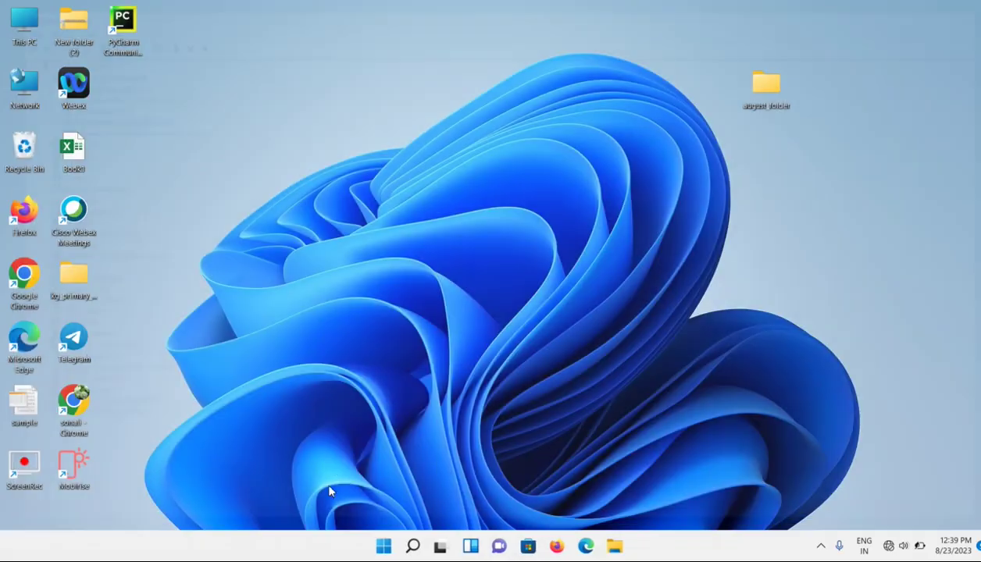
left_click(409, 548)
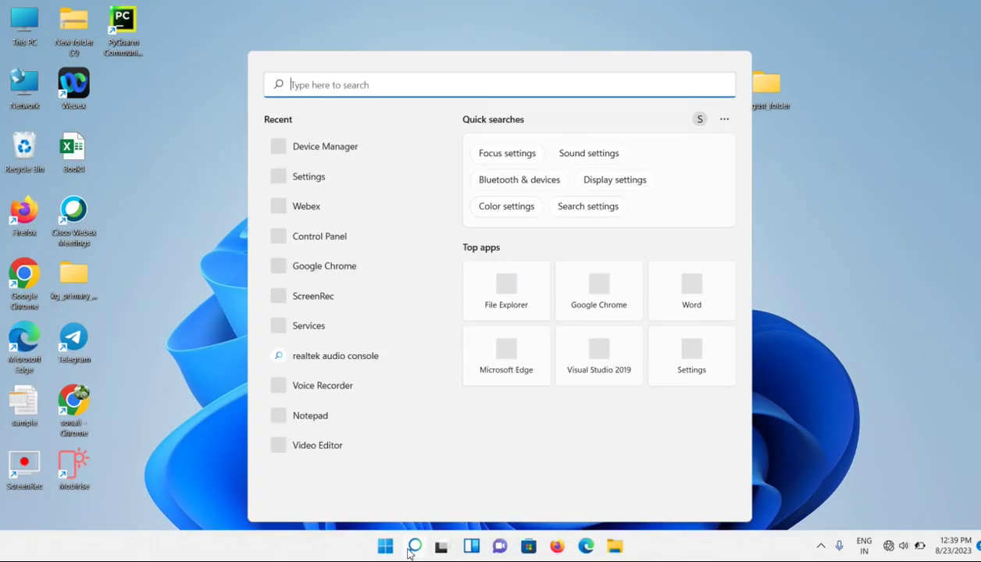
type("c")
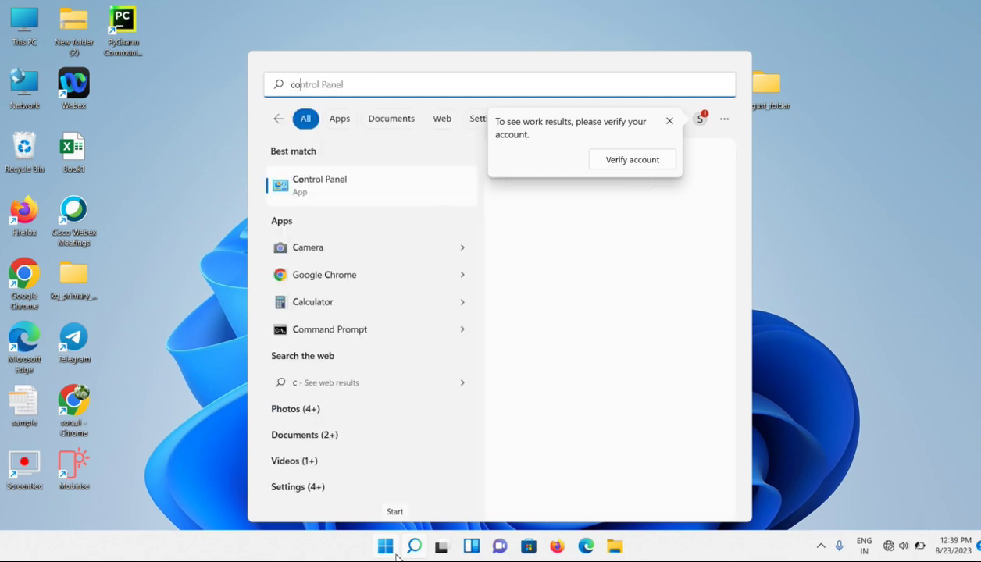
type("ontr")
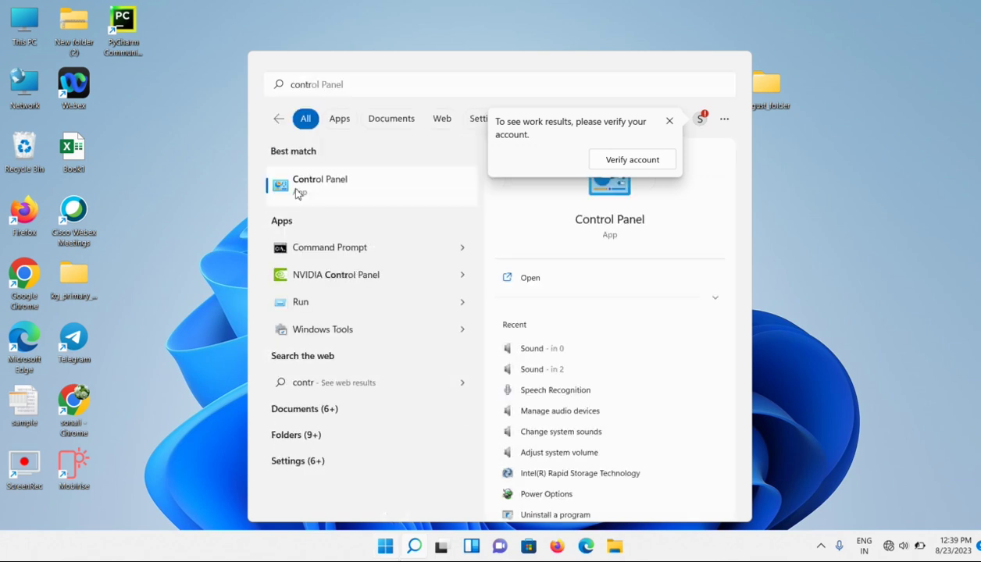
left_click(300, 190)
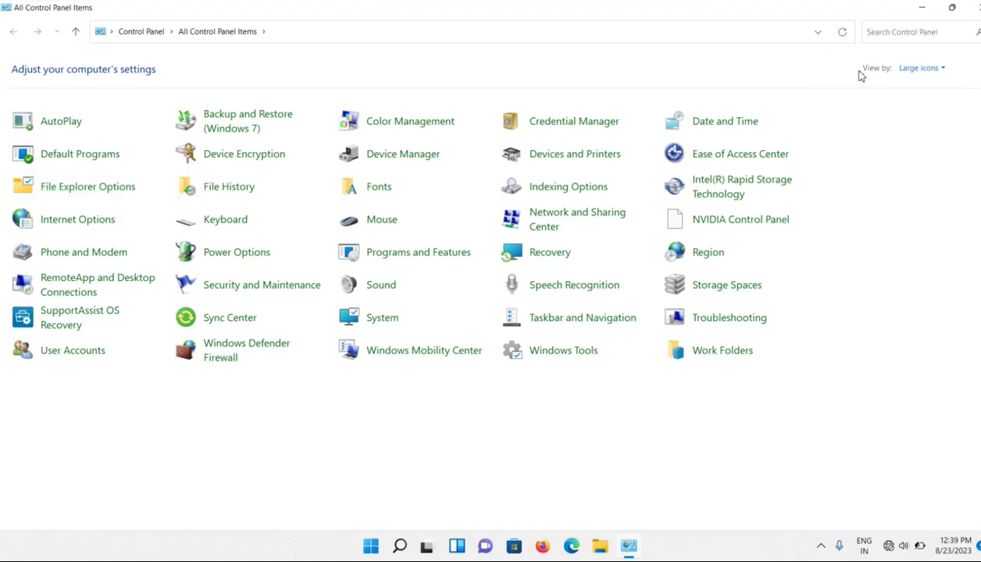
left_click(927, 69)
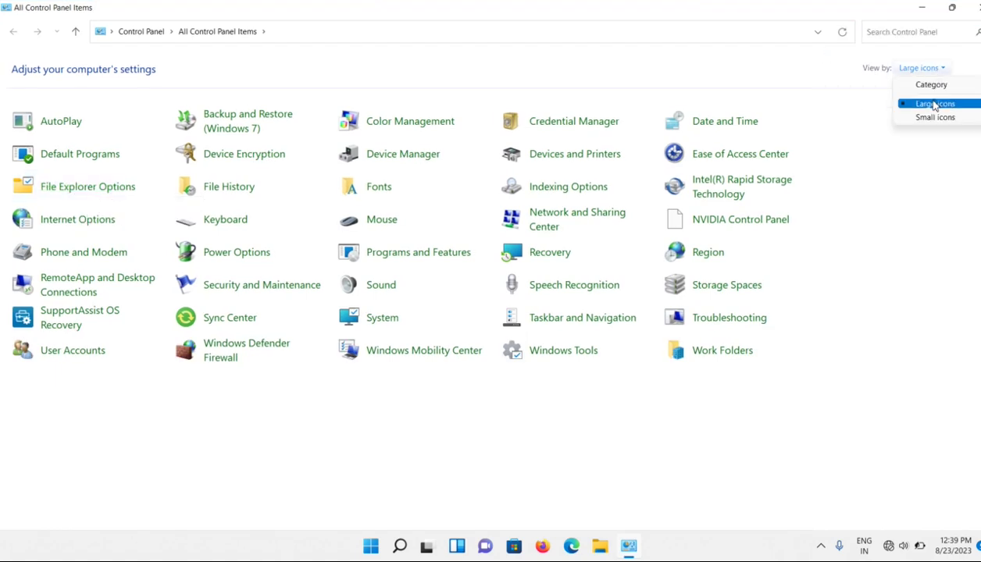
left_click(935, 103)
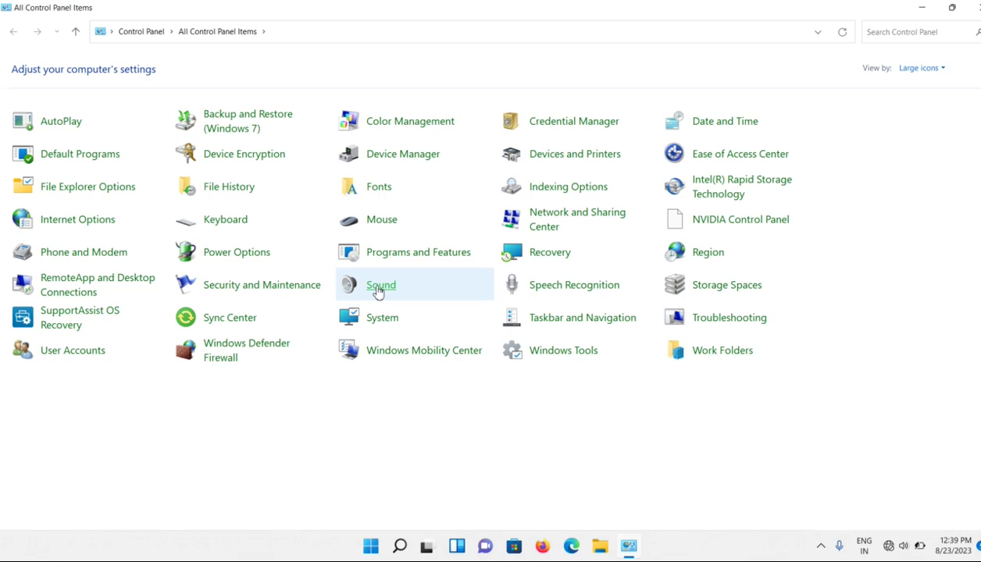
Open Sound, go to Recording, and bring up the Realtek Microphone's context menu
left_click(379, 285)
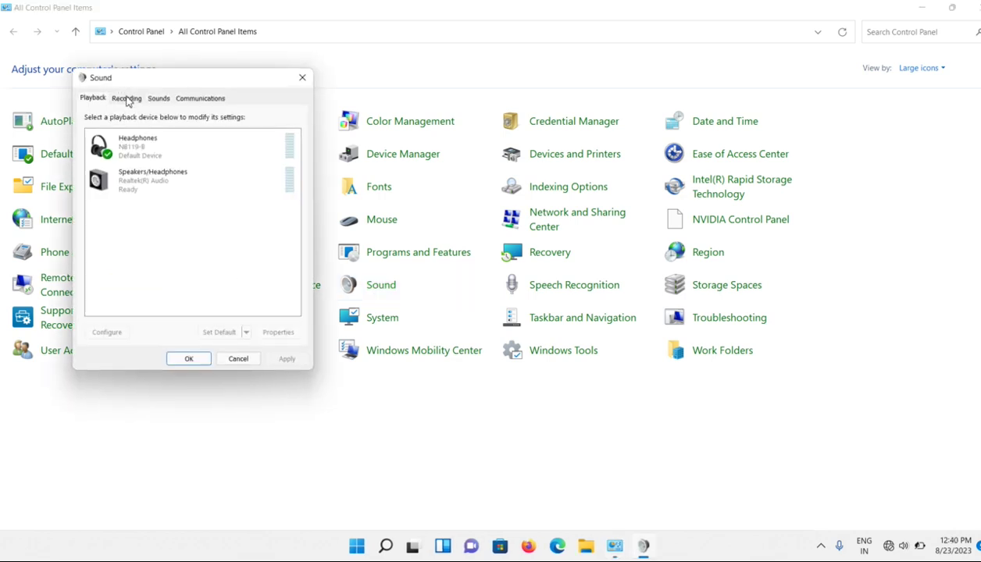
left_click(127, 99)
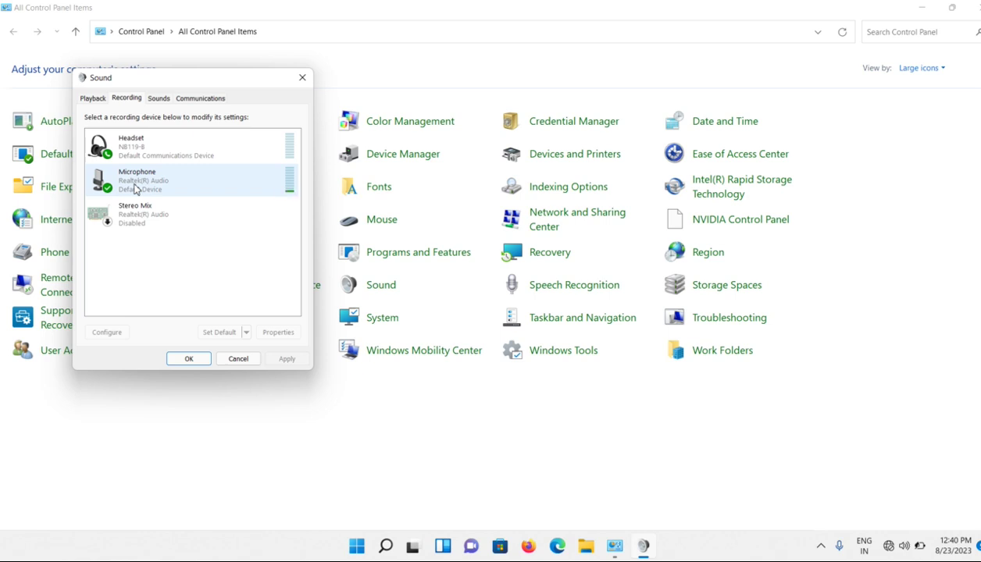
left_click(135, 188)
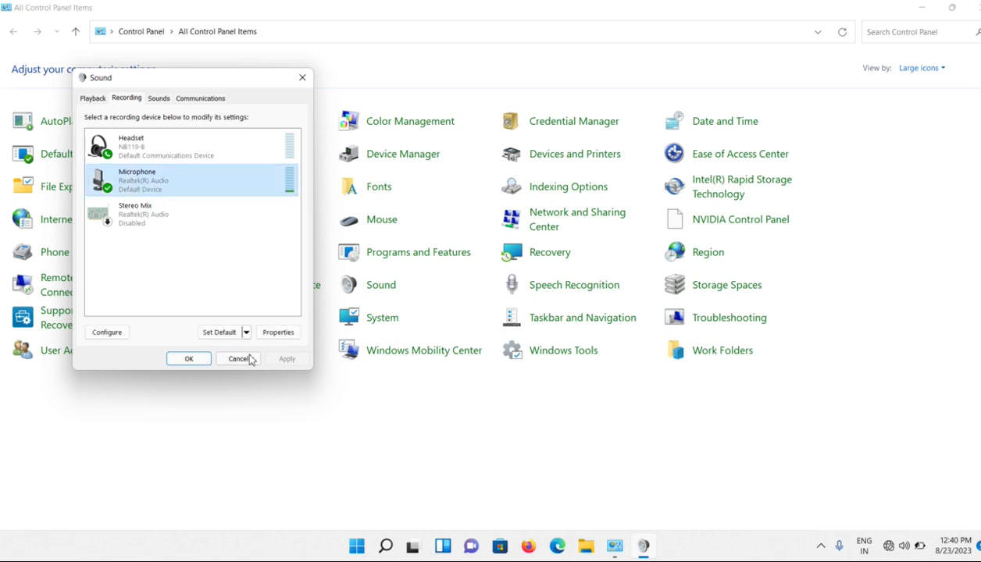
left_click(222, 332)
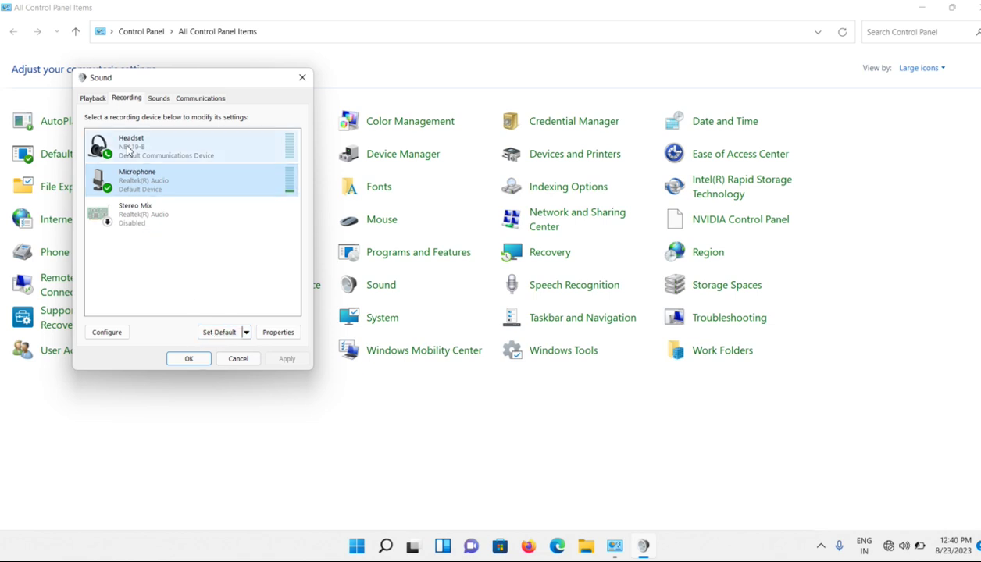
right_click(117, 182)
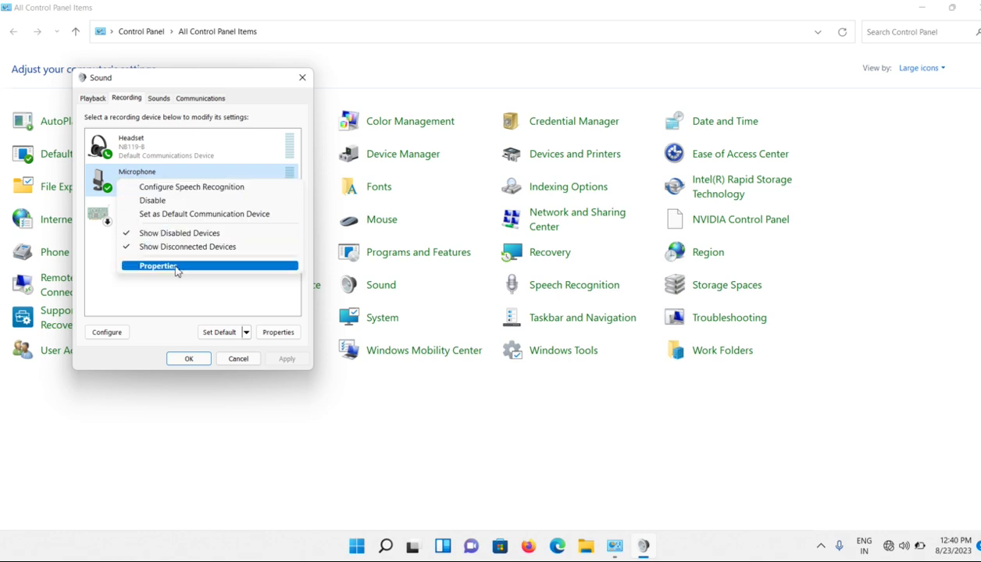
right_click(118, 177)
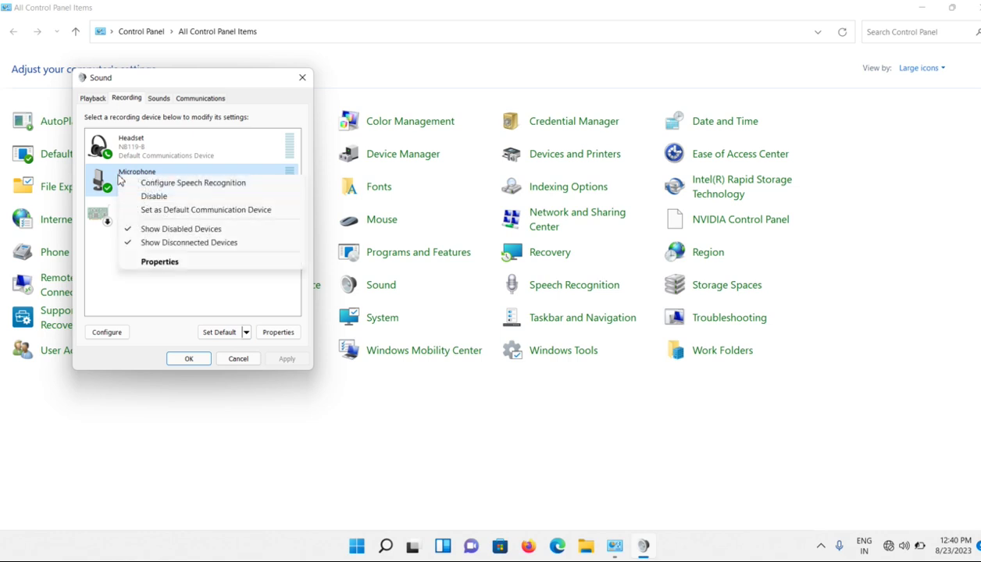
Set Microphone level 100 and Microphone Boost +20.0 dB under Levels, and confirm with OK
left_click(171, 263)
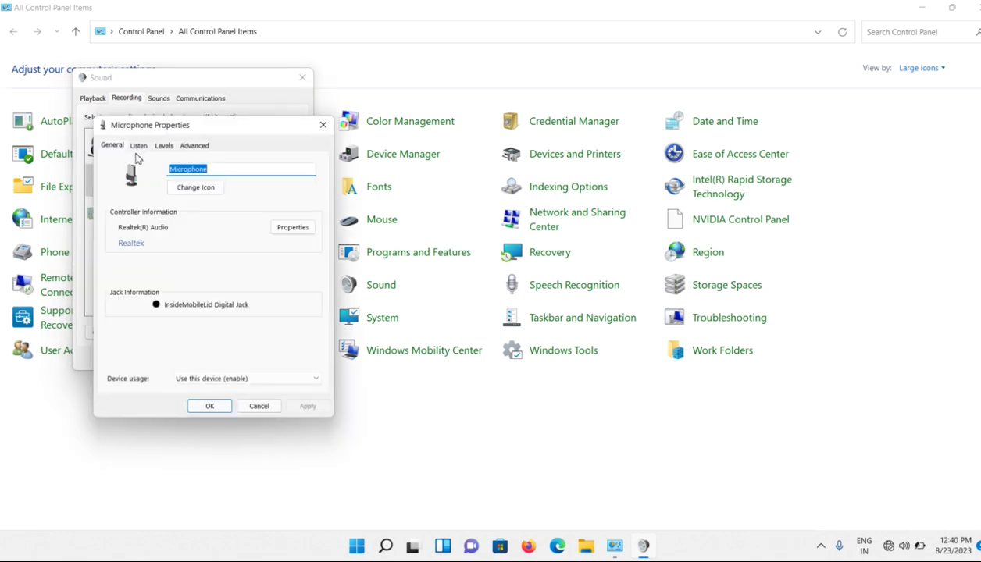
left_click(163, 147)
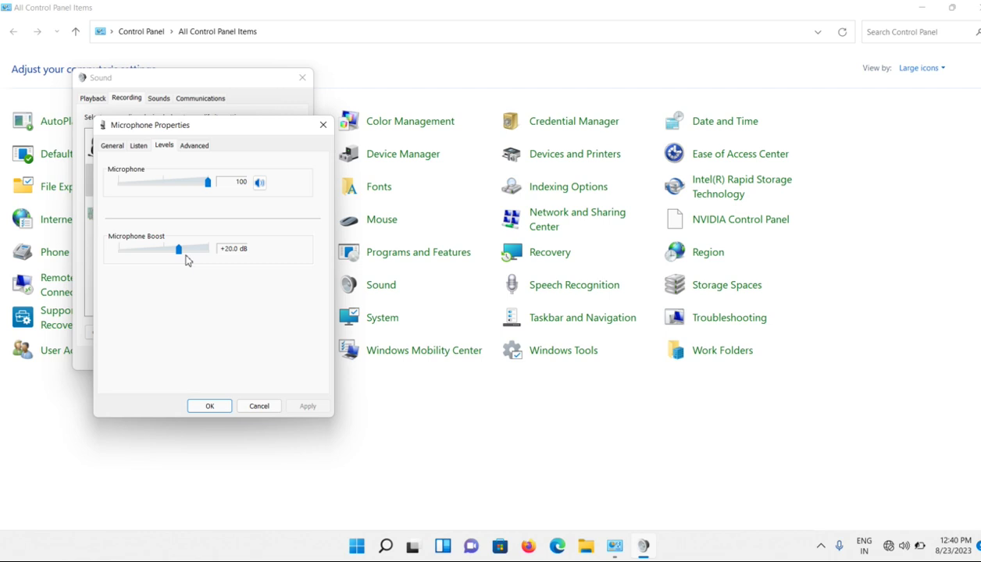
left_click(322, 125)
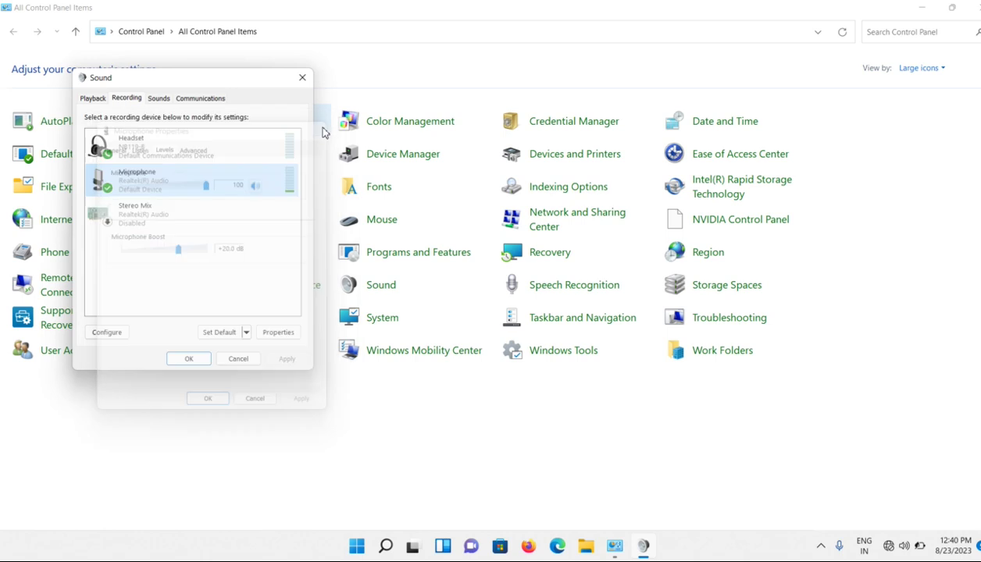
Close the Sound dialog, returning to the large-icon Control Panel list
left_click(301, 79)
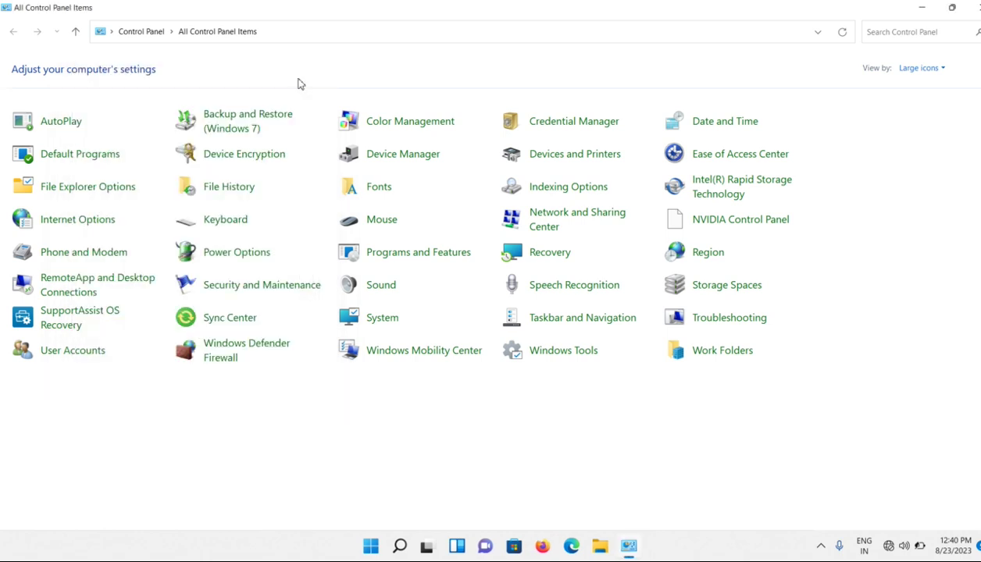